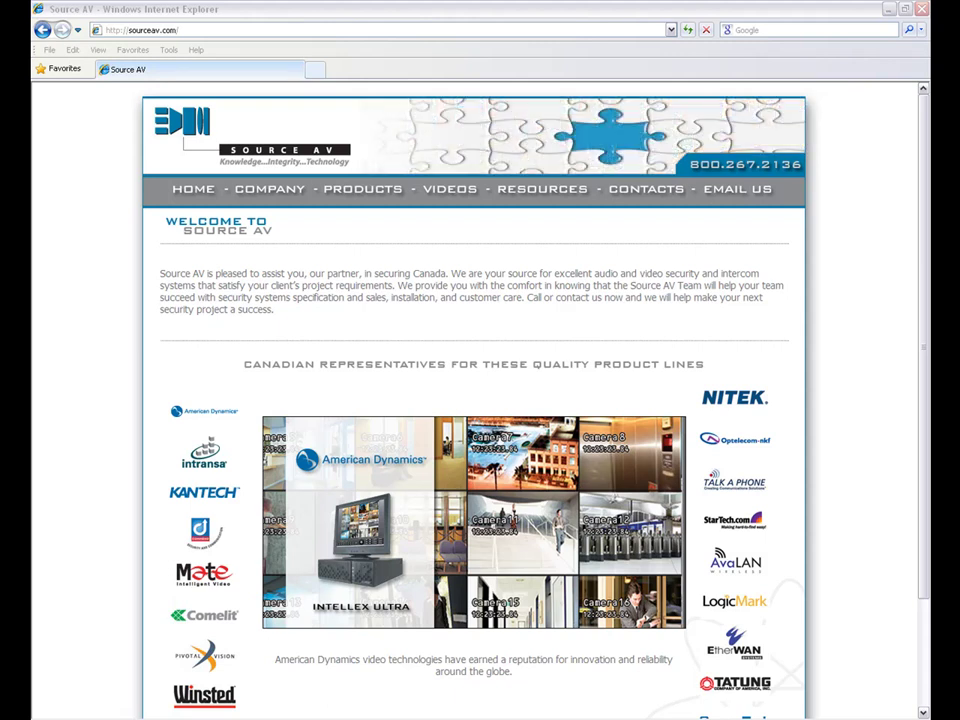
Step: Load the DVR Net Viewer login page at 192.168.10.64 in Internet Explorer
{"action": "left_click", "coordinate": [229, 32]}
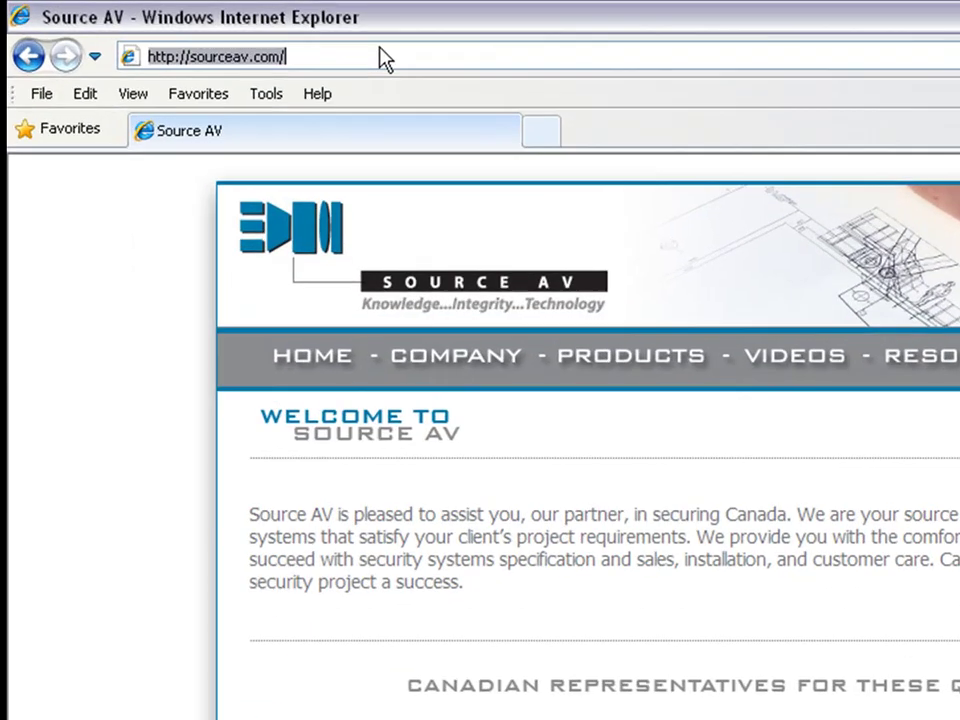
{"action": "type", "text": "192.168.10.64"}
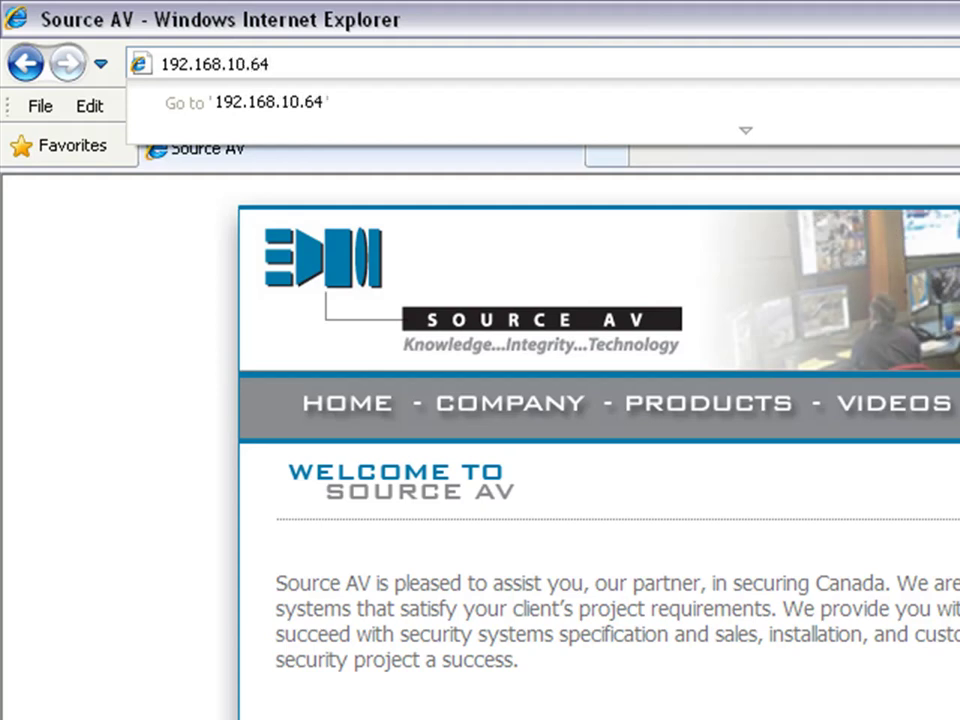
{"action": "key", "text": "Return"}
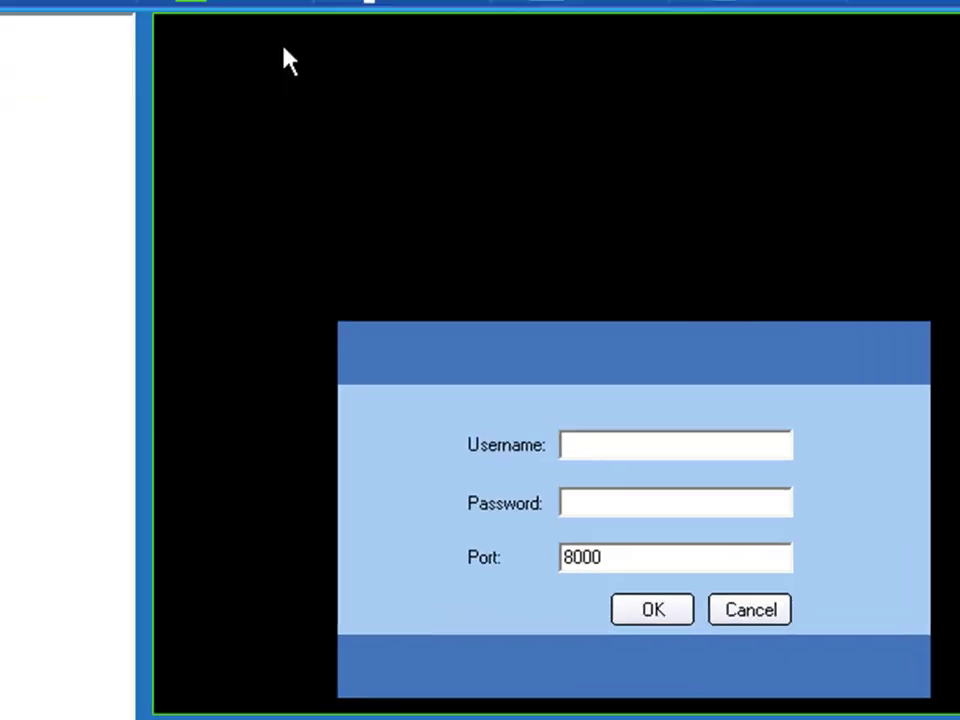
Step: Log in with the admin username and the account password, keeping port 8000
{"action": "left_click", "coordinate": [713, 518]}
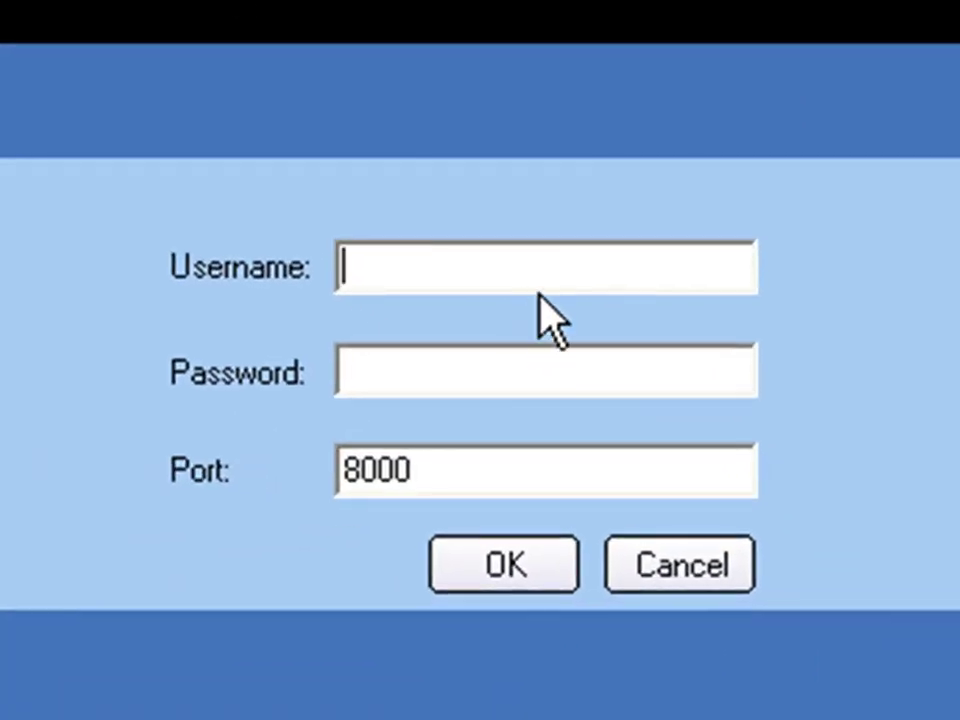
{"action": "left_click", "coordinate": [538, 272]}
{"action": "type", "text": "admin"}
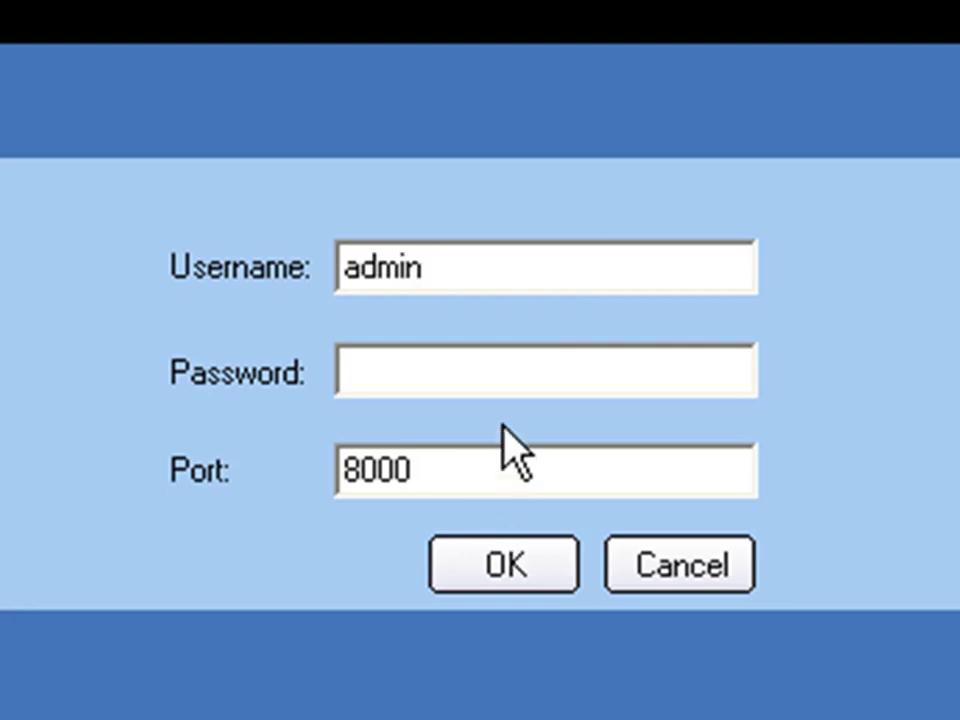
{"action": "left_click", "coordinate": [518, 377]}
{"action": "type", "text": "12"}
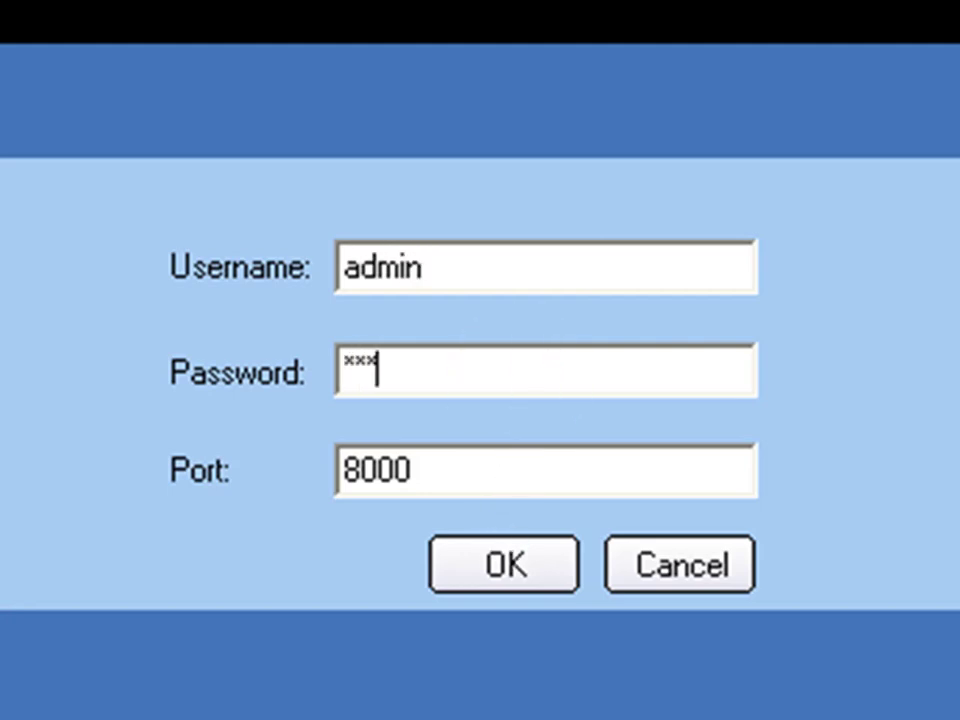
{"action": "type", "text": "345"}
{"action": "left_click", "coordinate": [503, 562]}
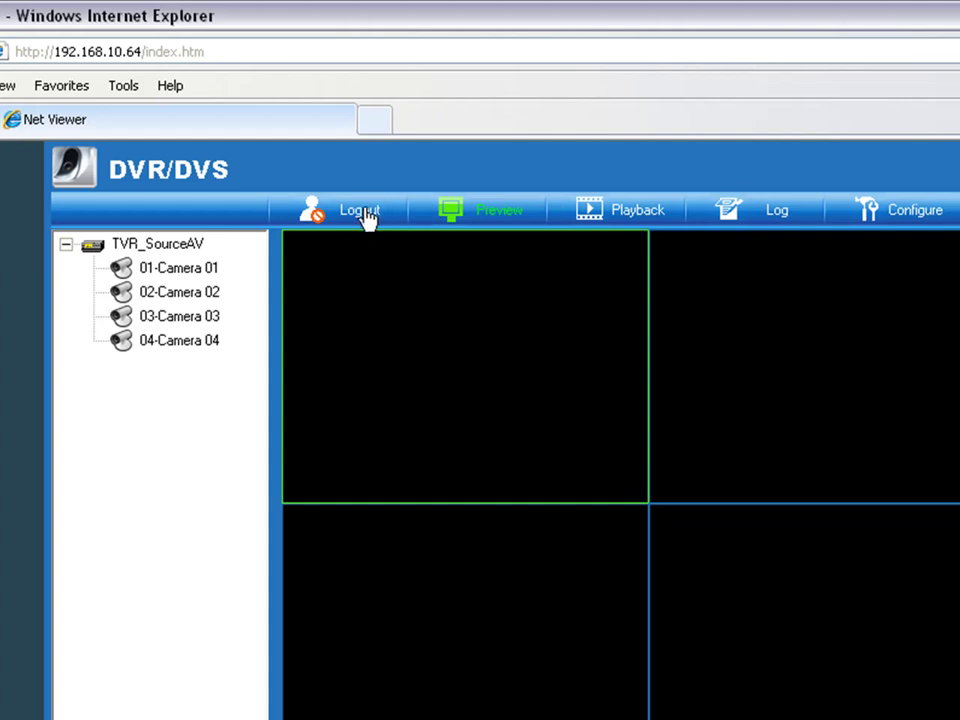
Step: Select each quad-view pane in turn, then show live Camera 01 in the top-left pane
{"action": "left_click", "coordinate": [700, 477]}
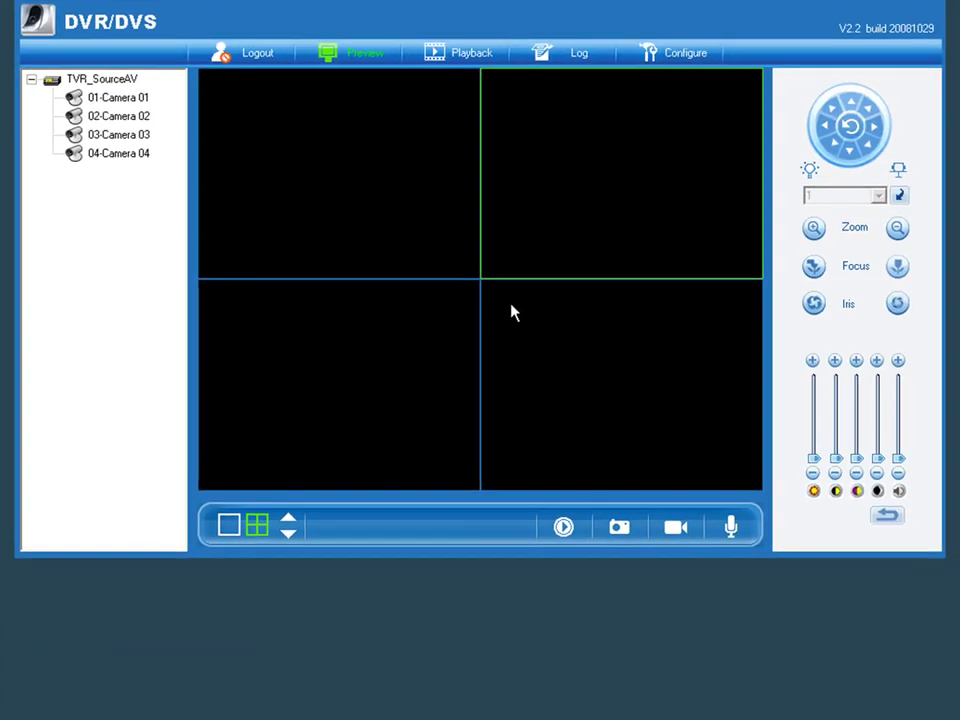
{"action": "left_click", "coordinate": [511, 313]}
{"action": "left_click", "coordinate": [422, 292]}
{"action": "left_click", "coordinate": [420, 235]}
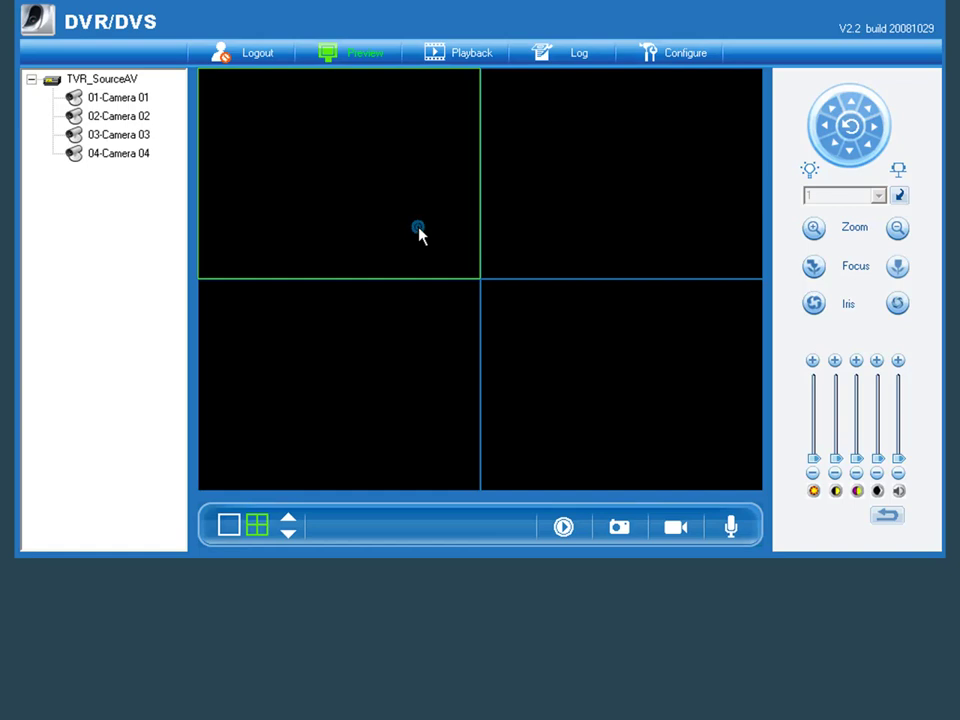
{"action": "double_click", "coordinate": [132, 104]}
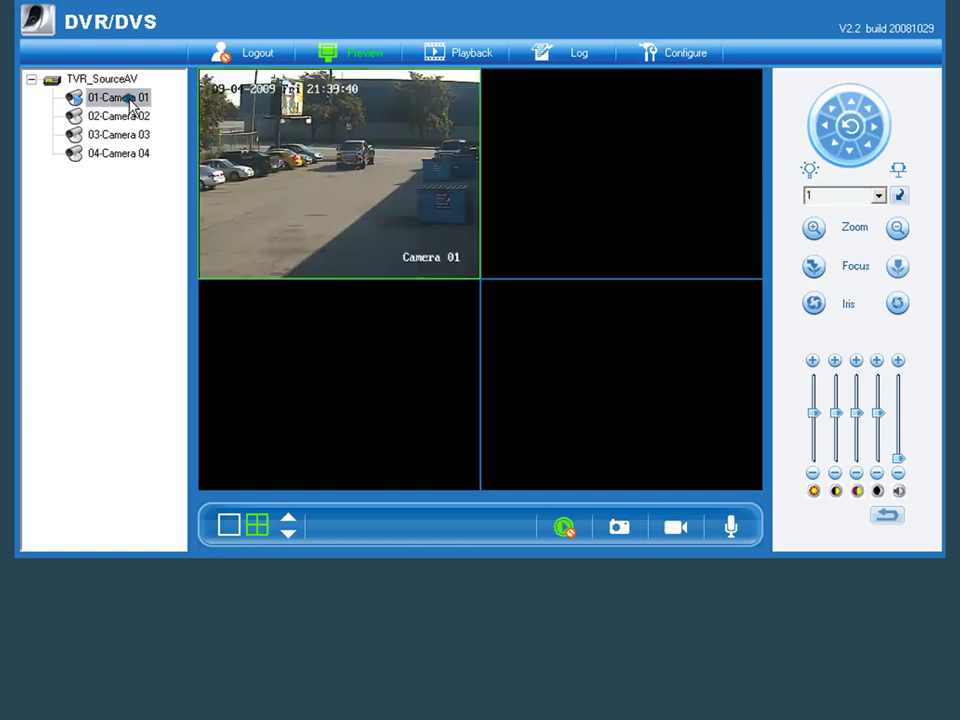
Step: Put Cameras 02, 03 and 04 in the bottom-right, top-right and bottom-left panes
{"action": "left_click", "coordinate": [559, 324]}
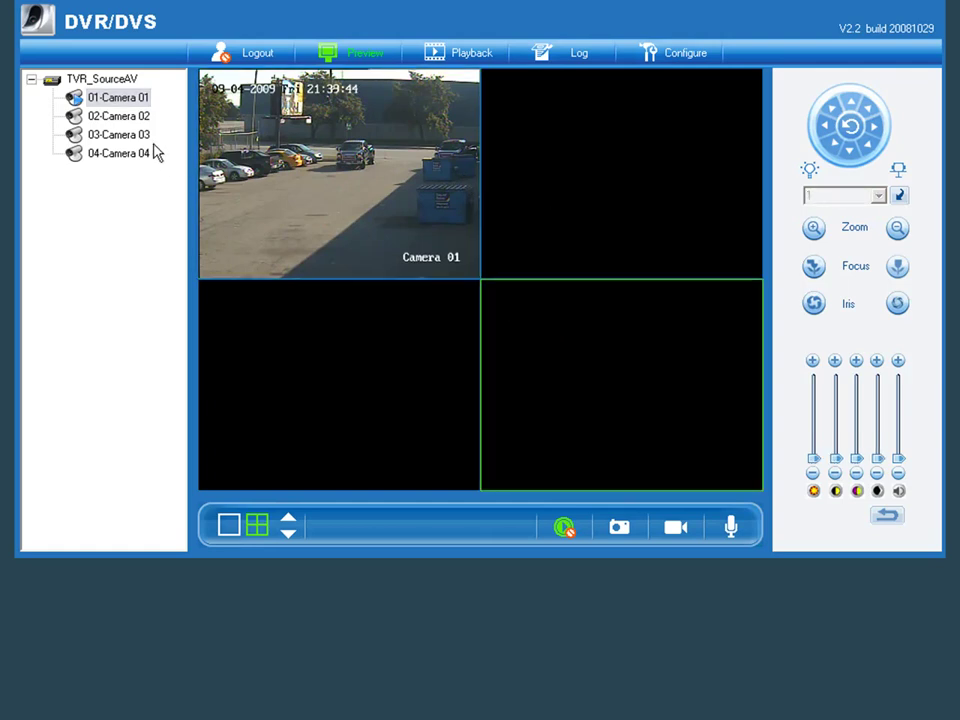
{"action": "double_click", "coordinate": [130, 117]}
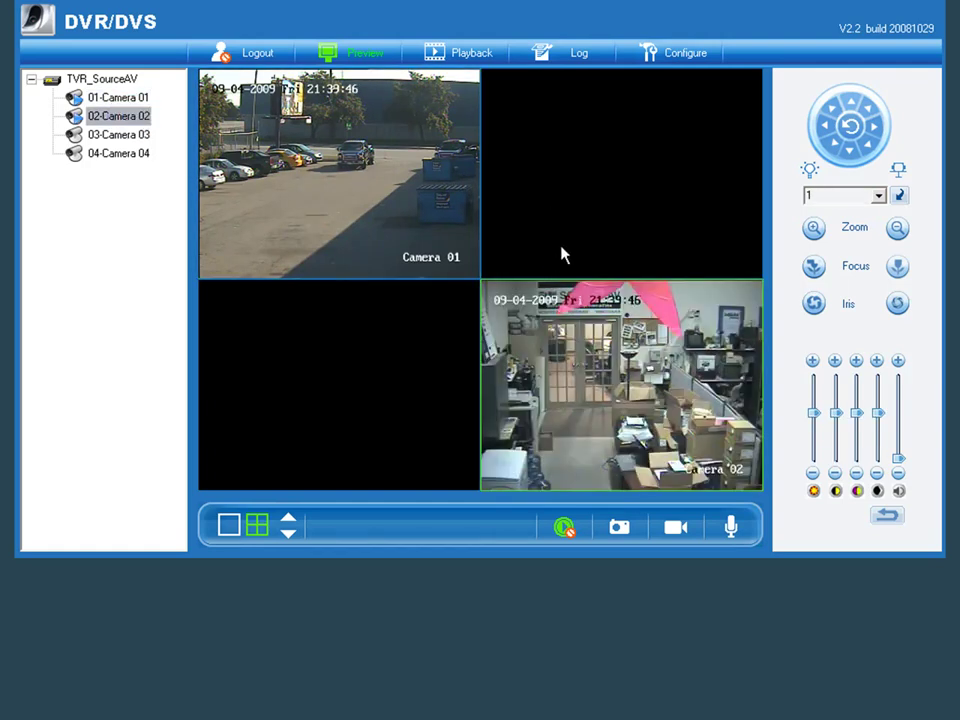
{"action": "left_click", "coordinate": [561, 250]}
{"action": "double_click", "coordinate": [135, 135]}
{"action": "left_click", "coordinate": [265, 345]}
{"action": "double_click", "coordinate": [101, 156]}
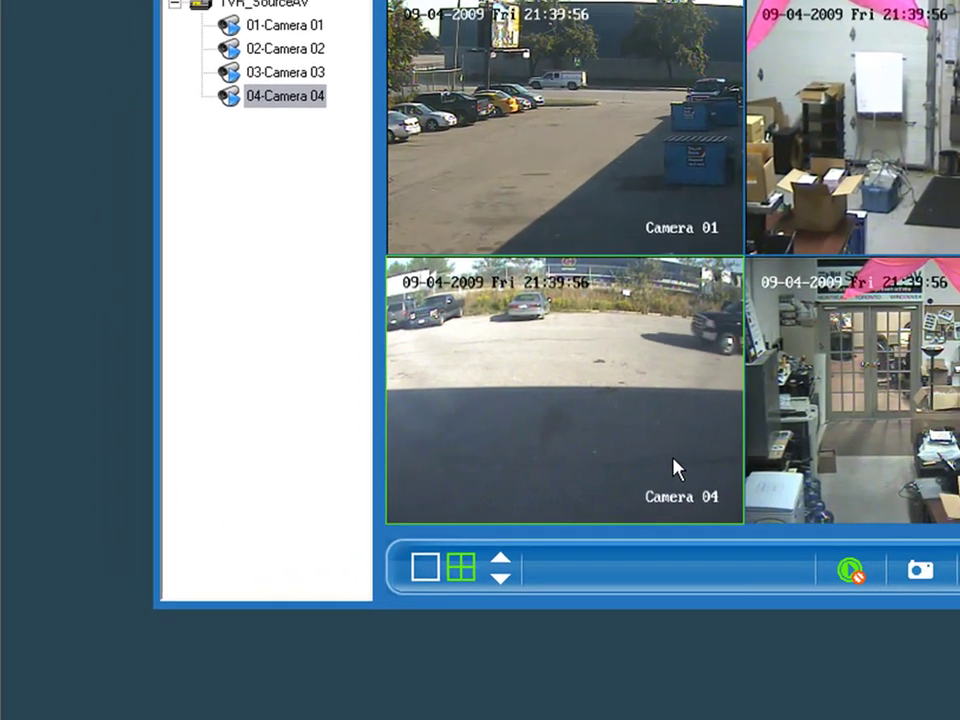
Step: Switch to single full-size view, step forward to Camera 04, then back to Camera 01
{"action": "left_click", "coordinate": [430, 569]}
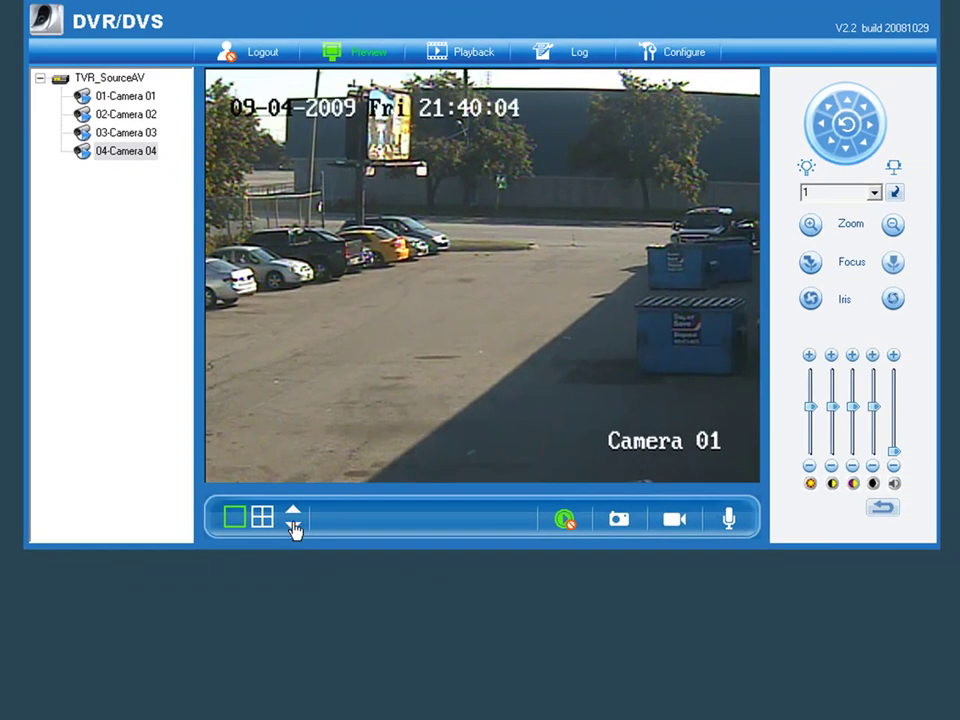
{"action": "left_click", "coordinate": [293, 528]}
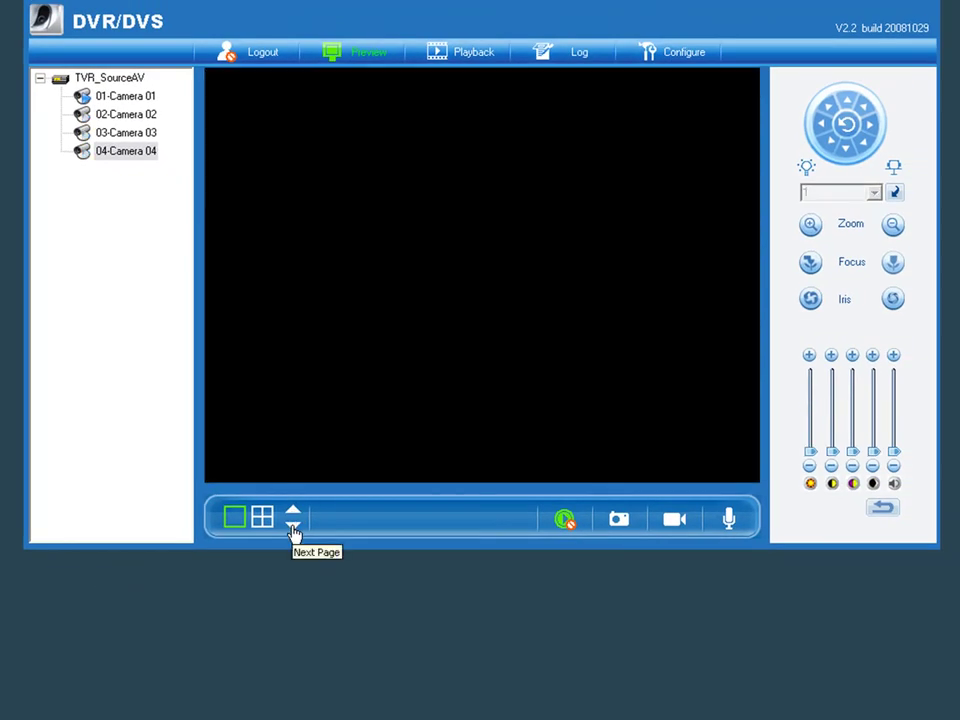
{"action": "left_click", "coordinate": [293, 528]}
{"action": "left_click", "coordinate": [293, 528]}
{"action": "left_click", "coordinate": [293, 528]}
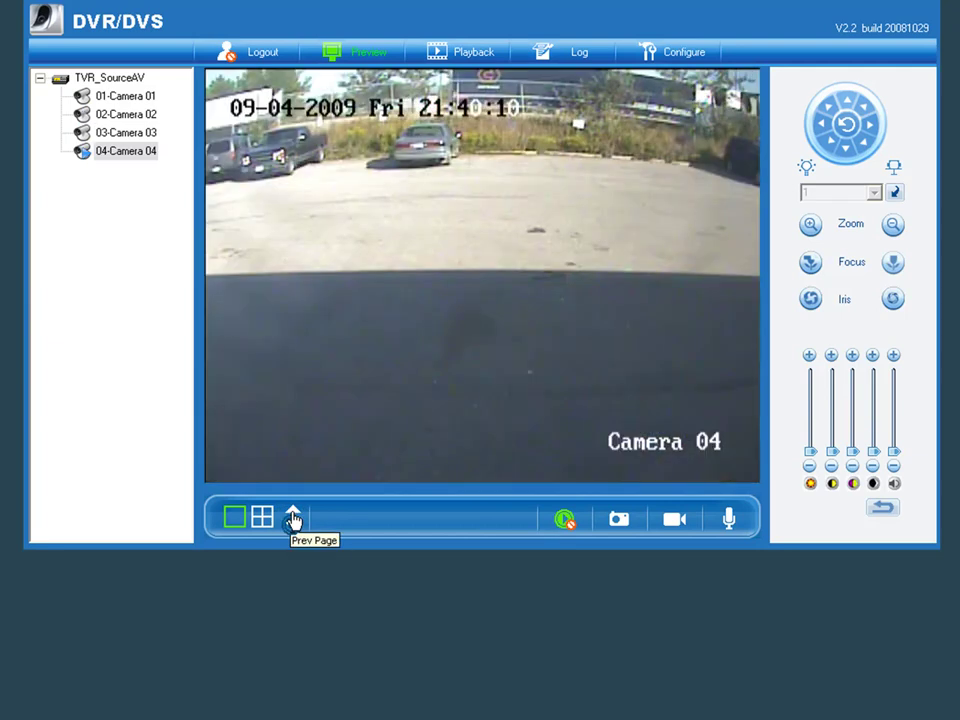
{"action": "left_click", "coordinate": [293, 514]}
{"action": "left_click", "coordinate": [293, 514]}
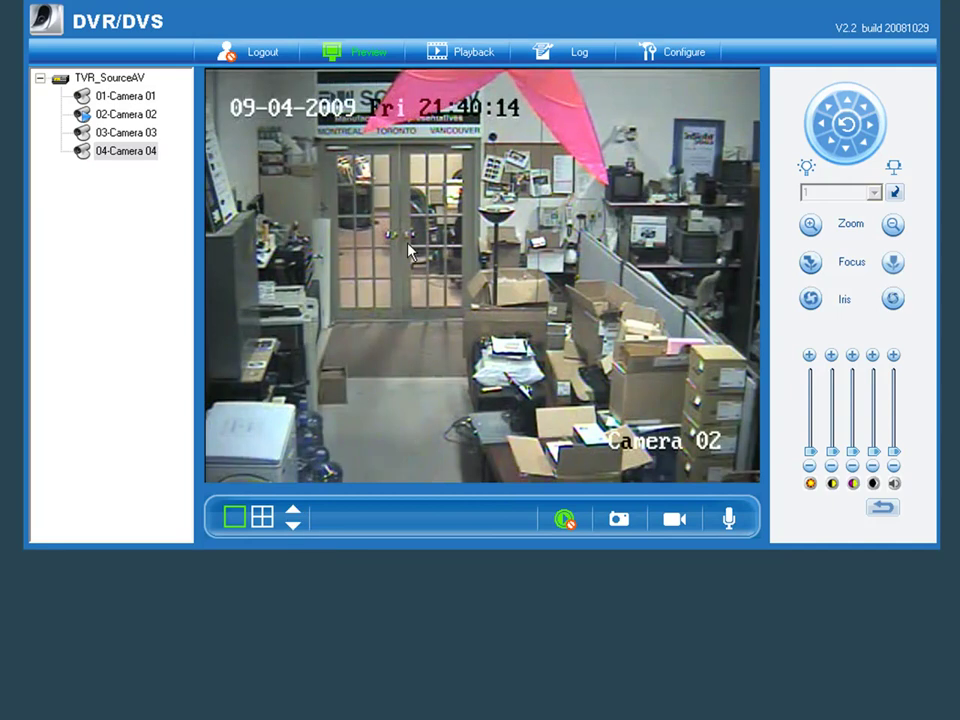
{"action": "left_click", "coordinate": [293, 515]}
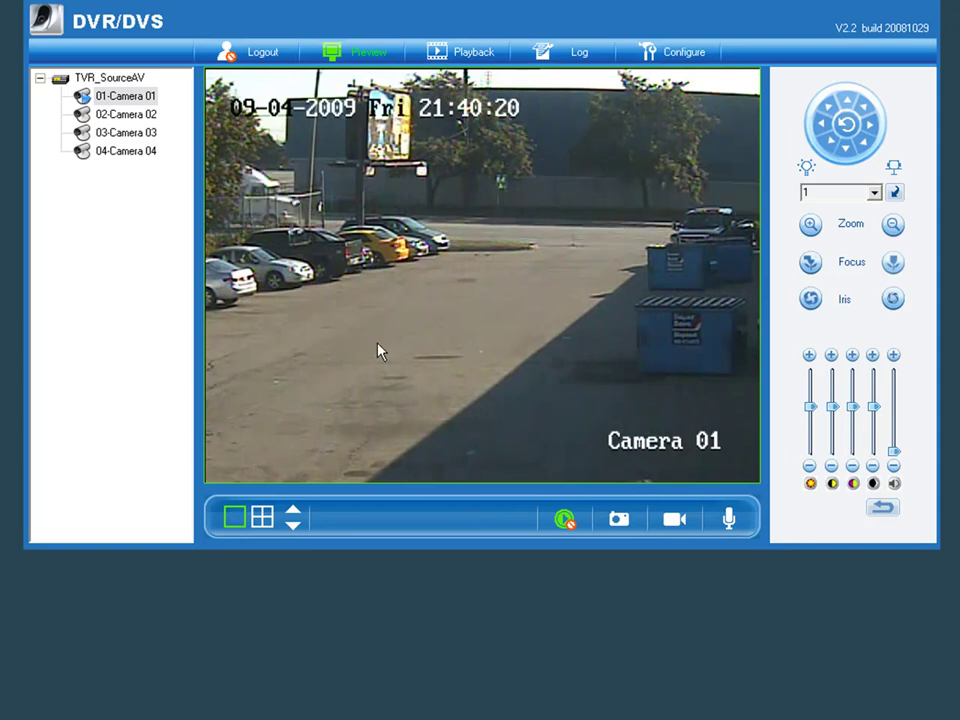
Step: Capture a Camera 01 snapshot, preview the three bitmaps in BMPCapture\2009-09-04, then close the folder
{"action": "left_click", "coordinate": [619, 524]}
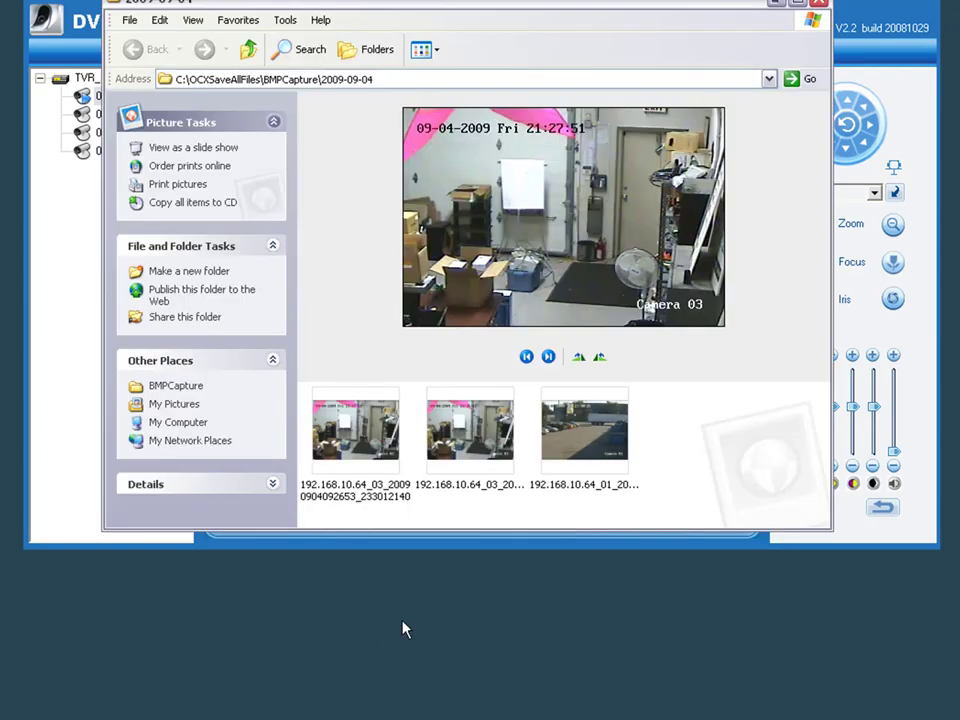
{"action": "left_click", "coordinate": [598, 445]}
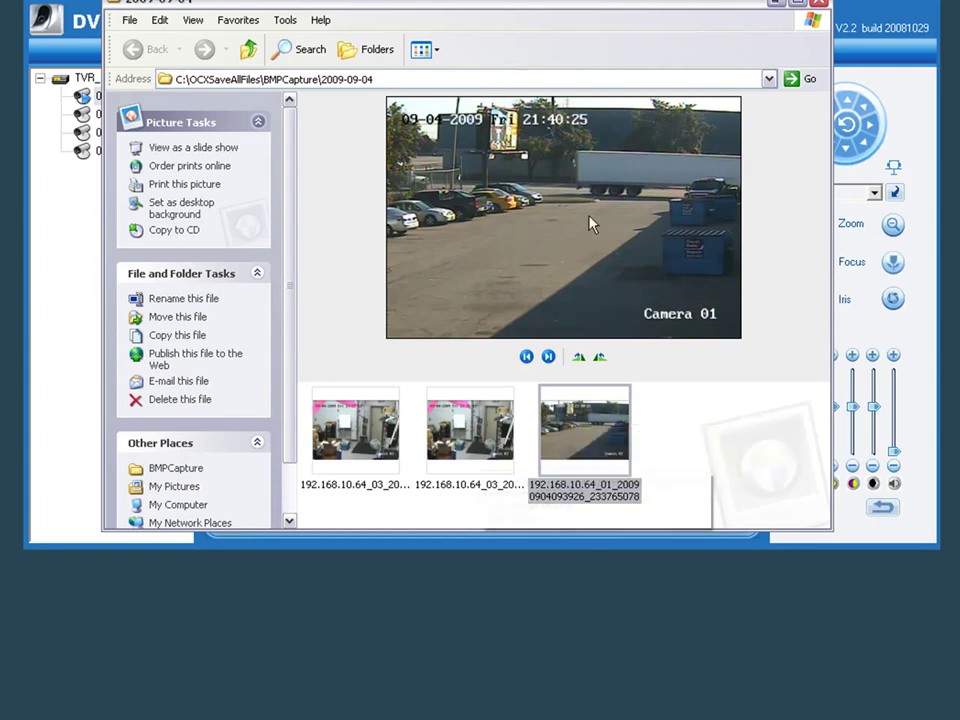
{"action": "left_click", "coordinate": [491, 435]}
{"action": "left_click", "coordinate": [362, 427]}
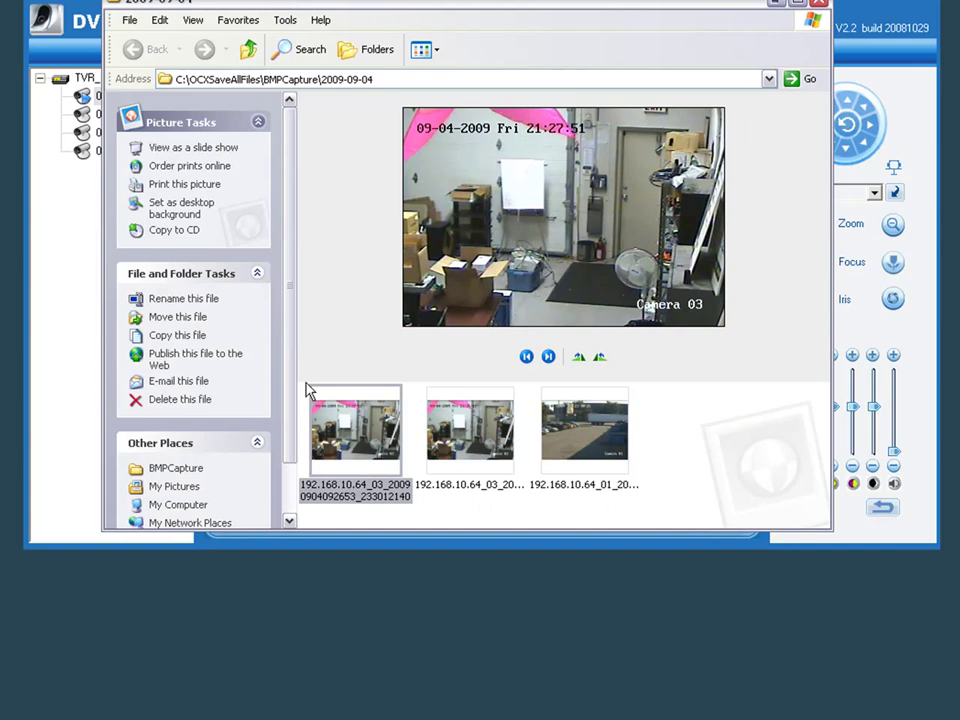
{"action": "left_click", "coordinate": [777, 4]}
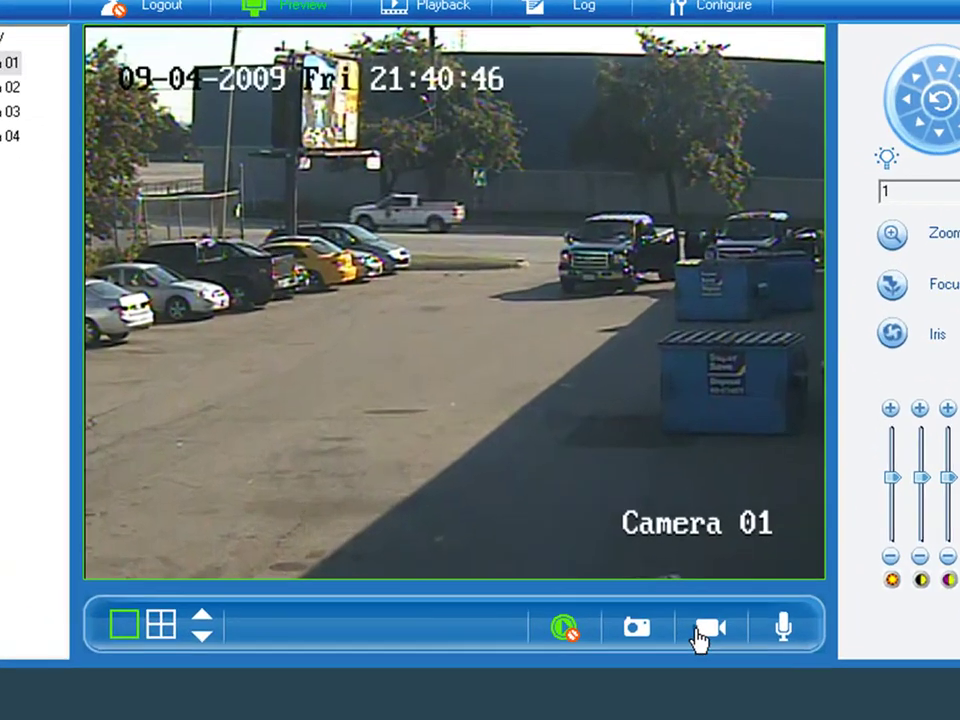
Step: Record a roughly 11-second Camera 01 clip, then stop recording
{"action": "left_click", "coordinate": [671, 521]}
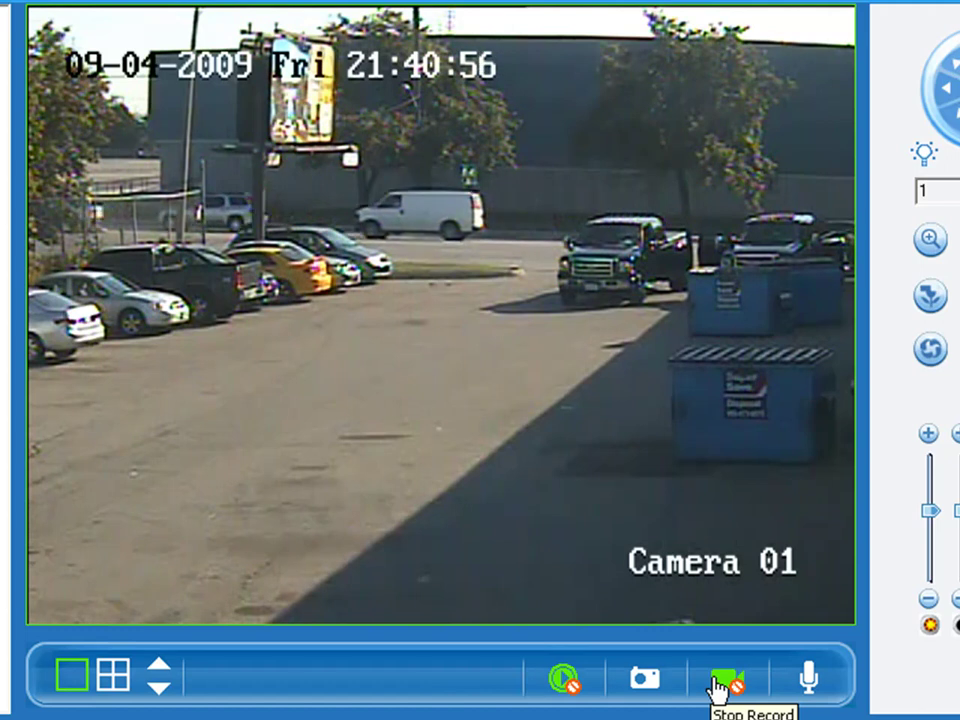
{"action": "left_click", "coordinate": [722, 686]}
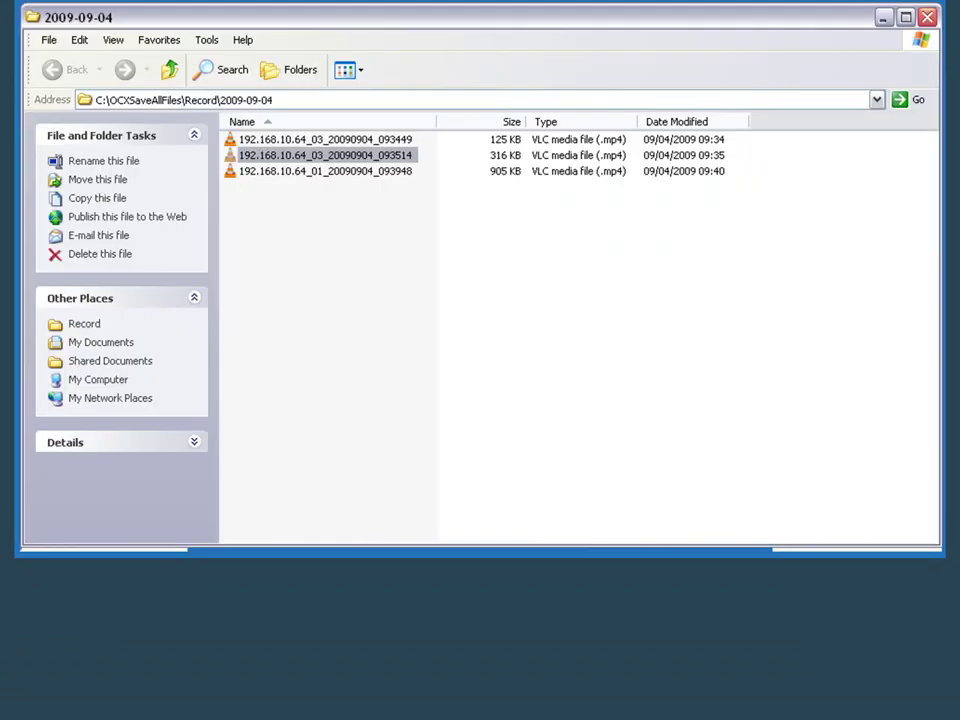
Step: Select the 905 KB 192.168.10.64_01 mp4 recording, then minimize the Record folder window
{"action": "left_click", "coordinate": [343, 176]}
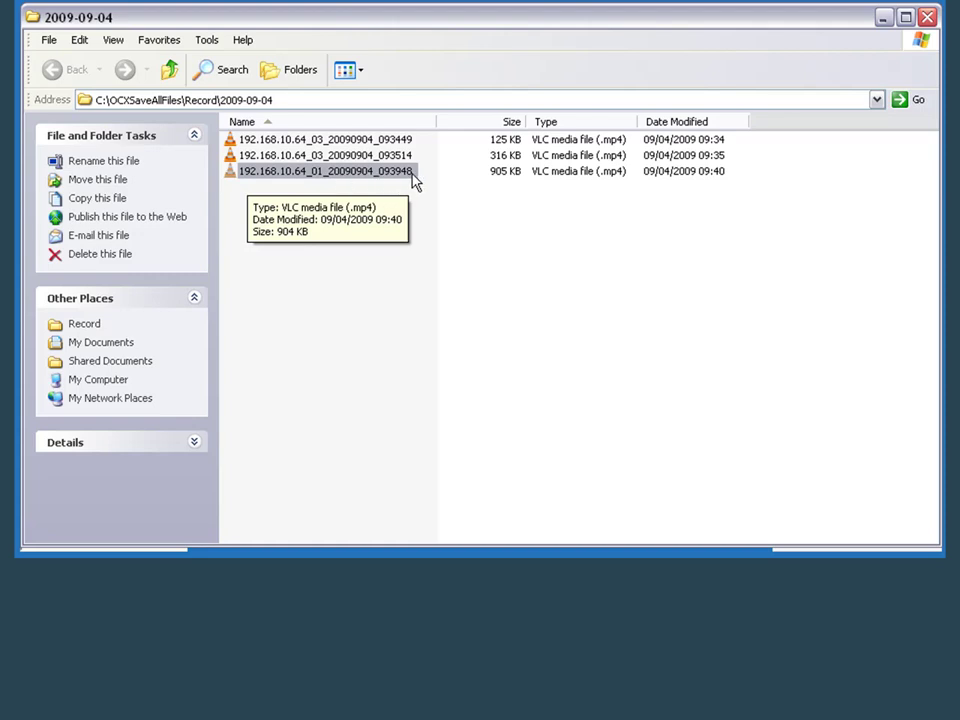
{"action": "left_click", "coordinate": [882, 18]}
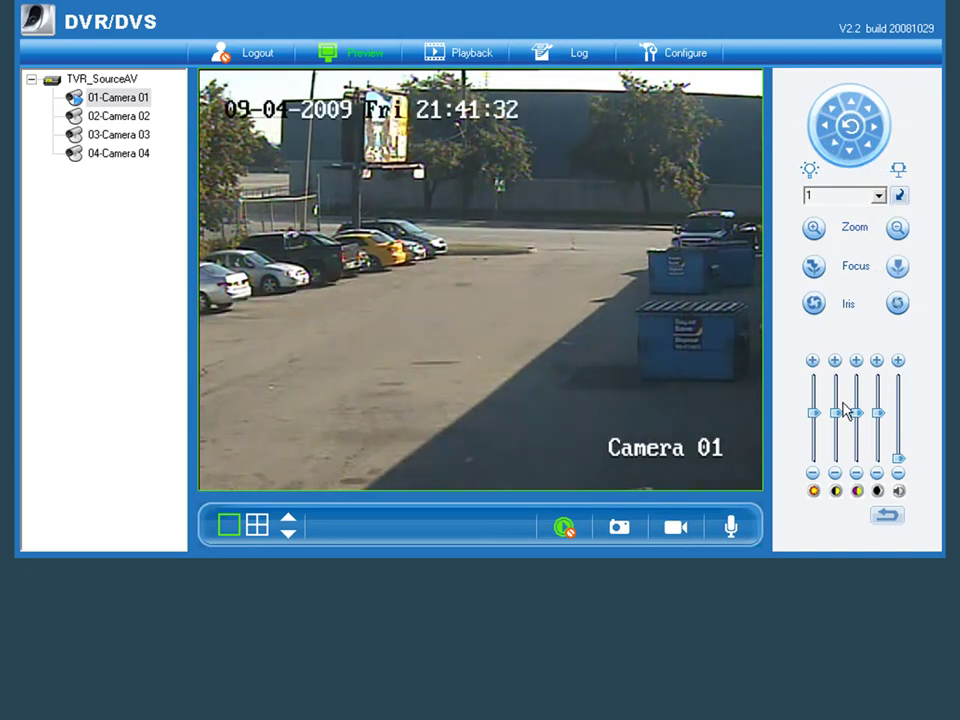
Step: Raise Camera 01's brightness slightly with the brightness slider
{"action": "left_click", "coordinate": [812, 407]}
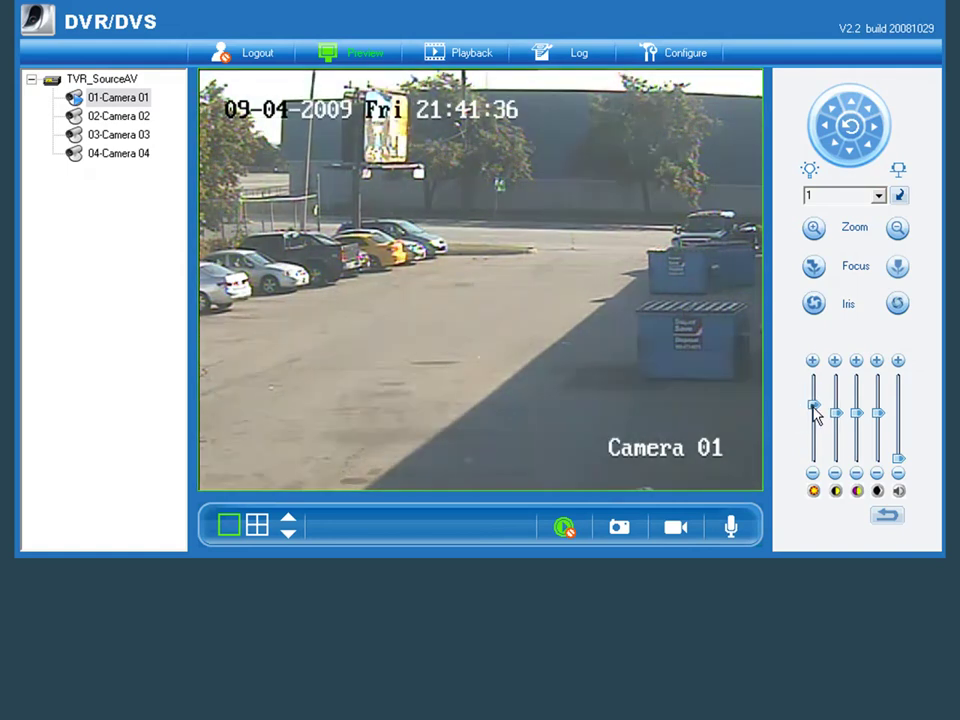
{"action": "left_click", "coordinate": [811, 404]}
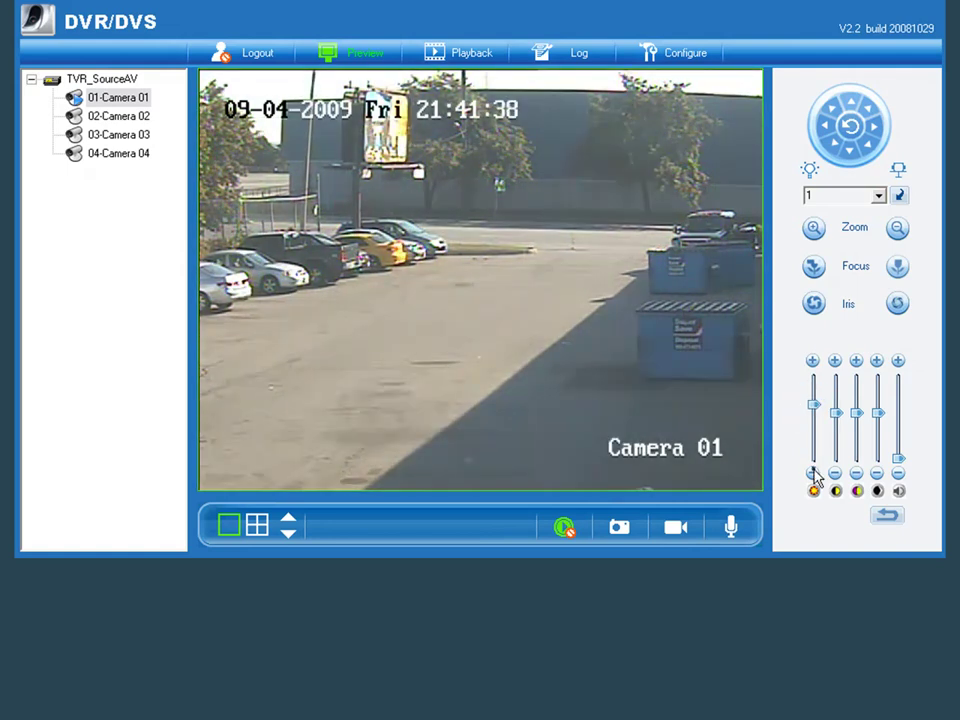